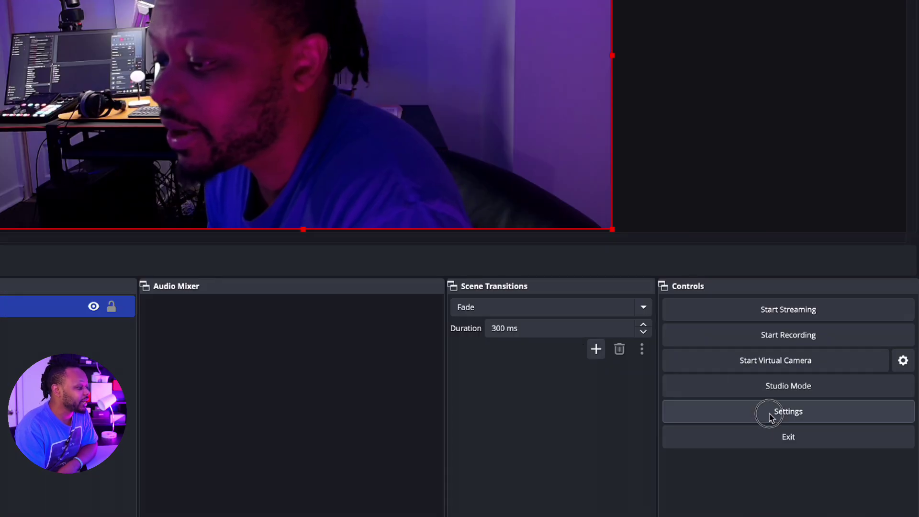
Open OBS Settings and go through the Stream page to the Output page.
left_click(770, 415)
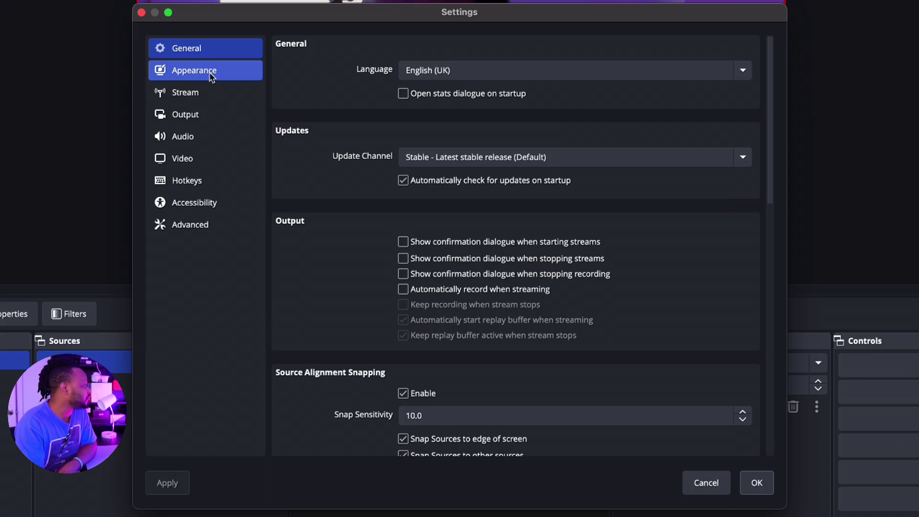
left_click(202, 93)
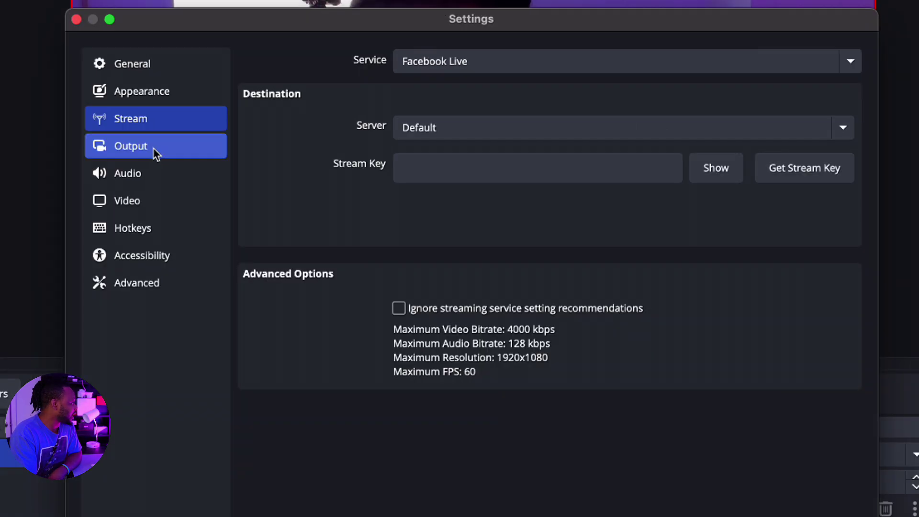
left_click(202, 120)
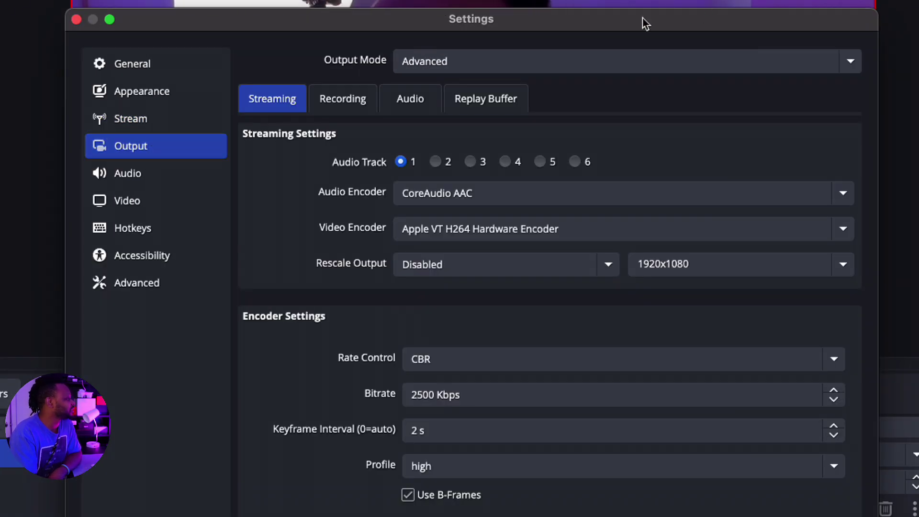
Switch Output Mode to Simple, then back to Advanced.
left_click(406, 62)
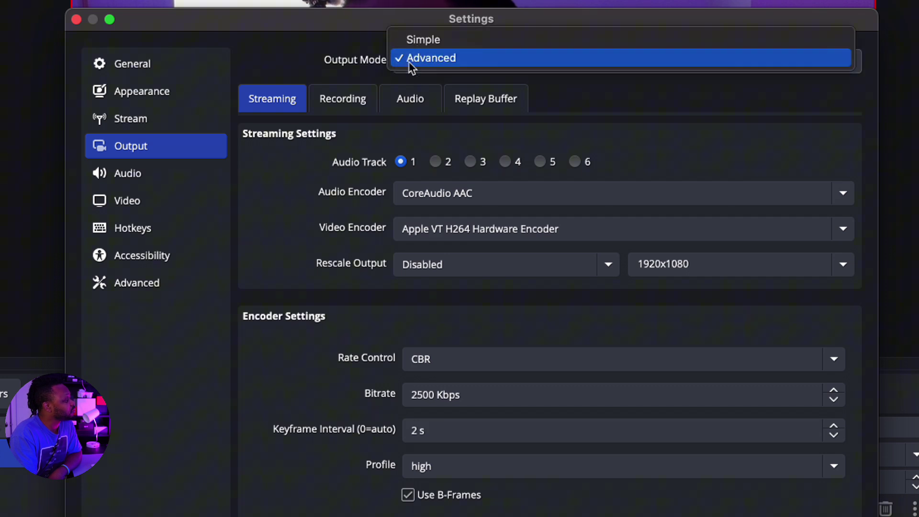
left_click(430, 40)
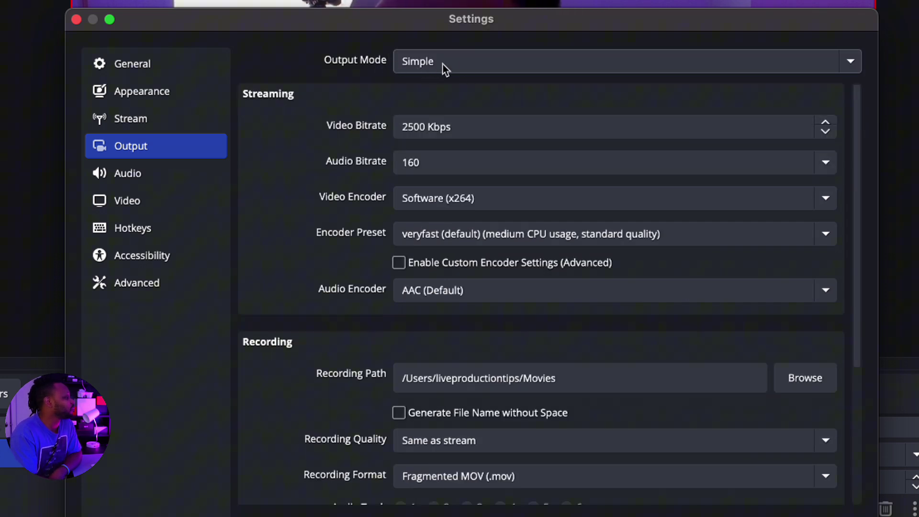
left_click(461, 63)
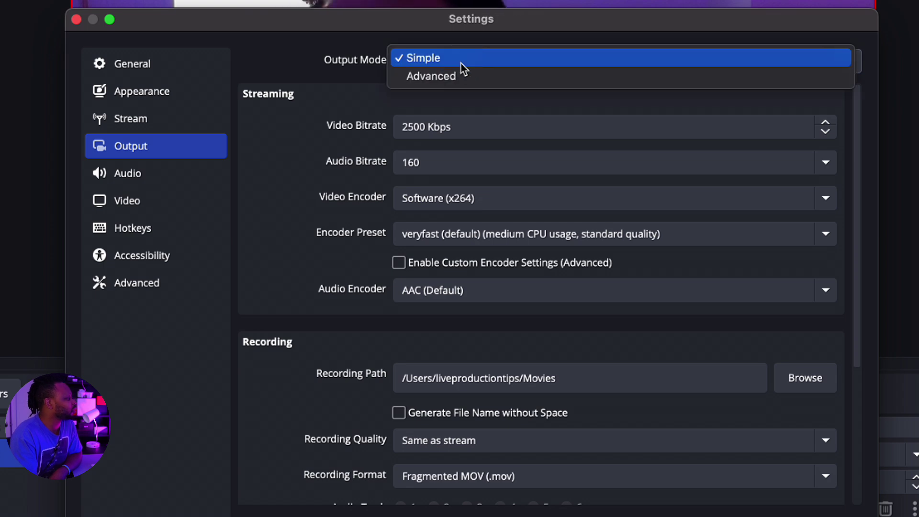
left_click(430, 83)
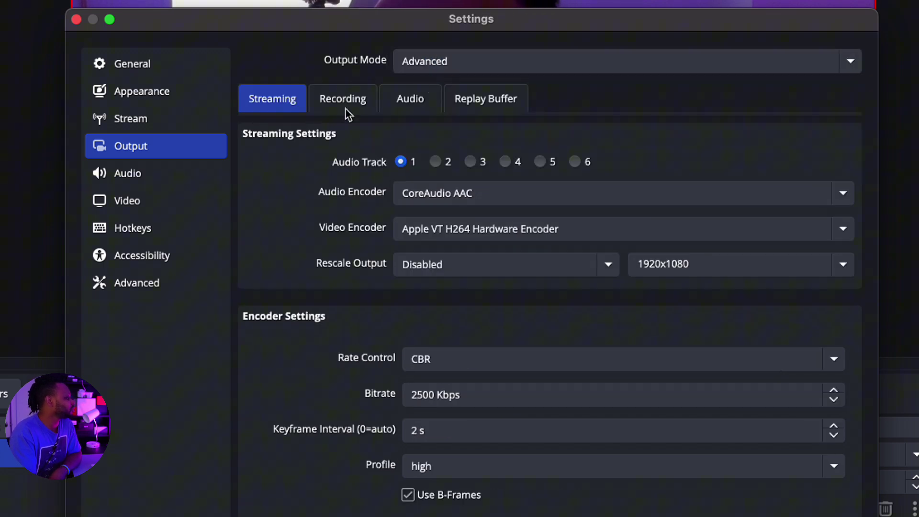
left_click(363, 103)
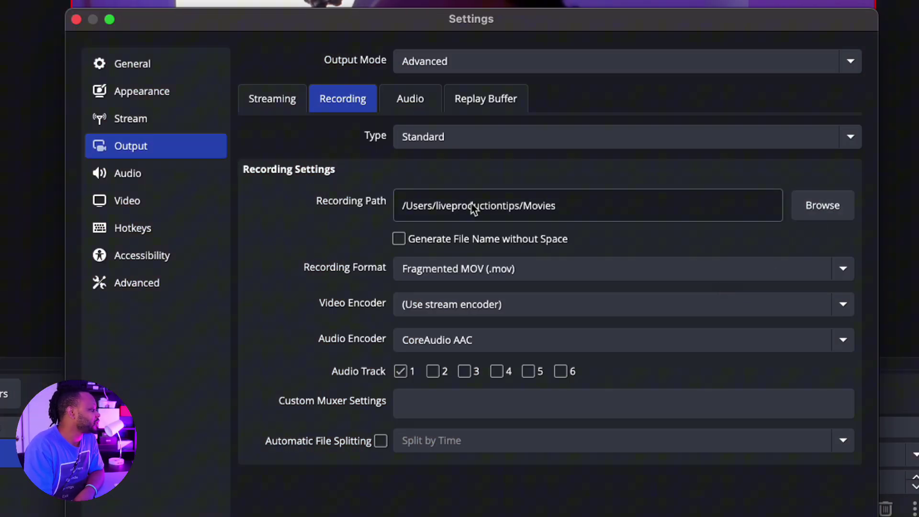
Set the Recording Path to the Extreme SSD drive (/Volumes/Extreme SSD).
left_click(827, 217)
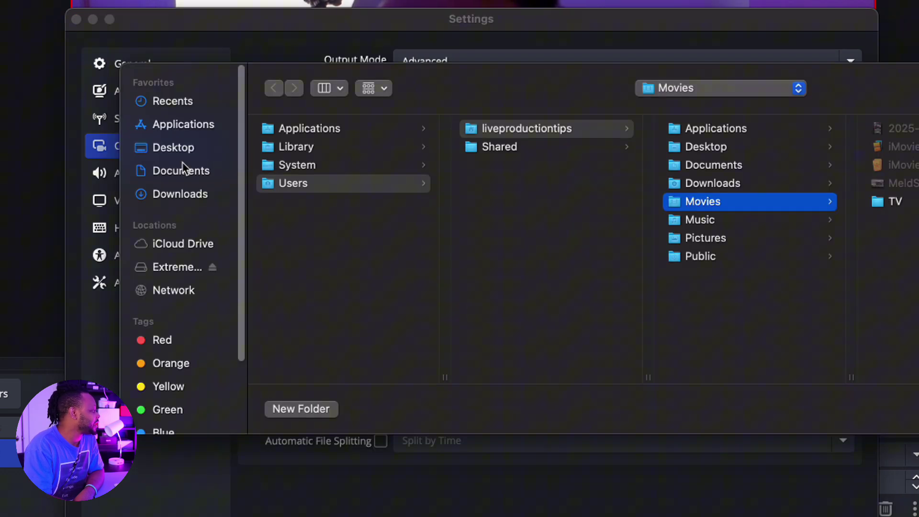
left_click(182, 149)
left_click(165, 270)
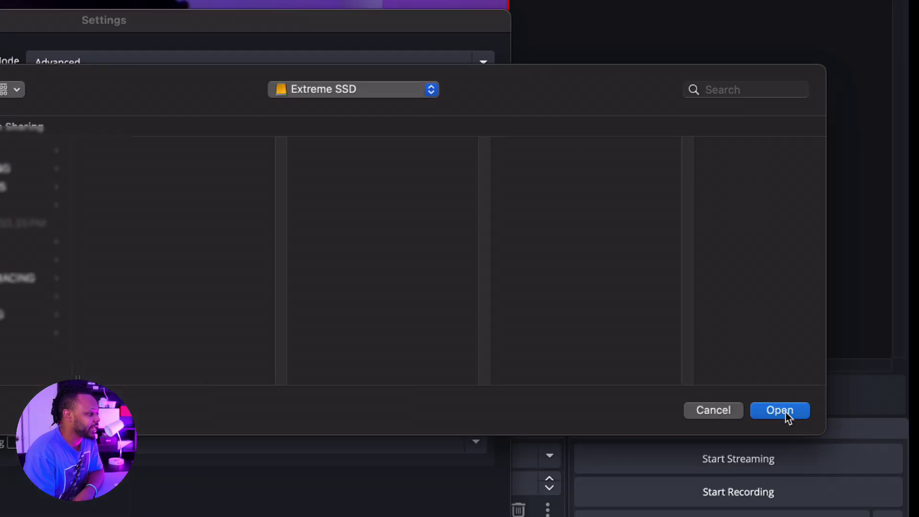
left_click(787, 414)
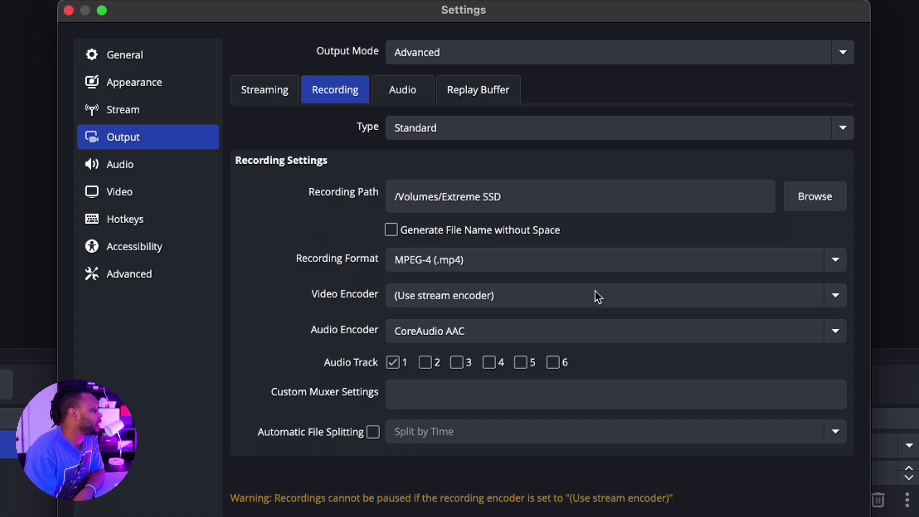
Set Recording Format to Fragmented MP4 (.mp4) and Video Encoder to Apple VT H264 Hardware Encoder.
left_click(482, 268)
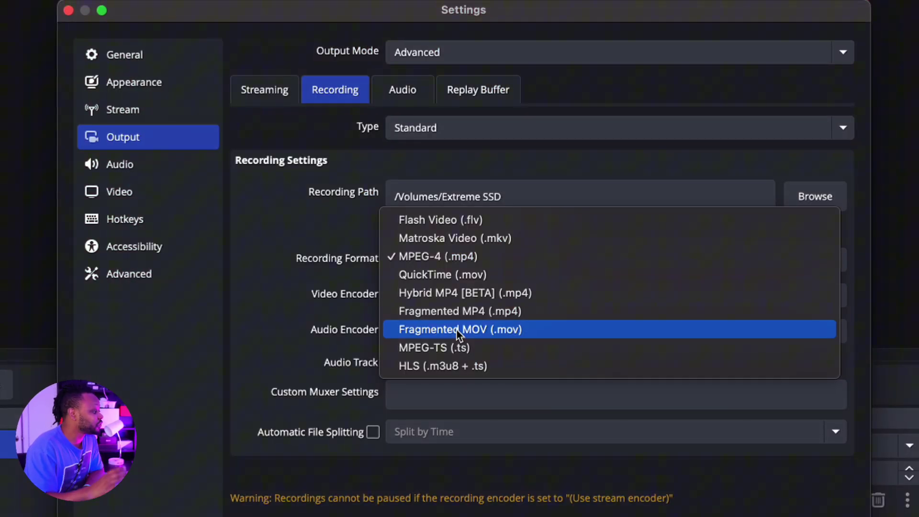
left_click(457, 311)
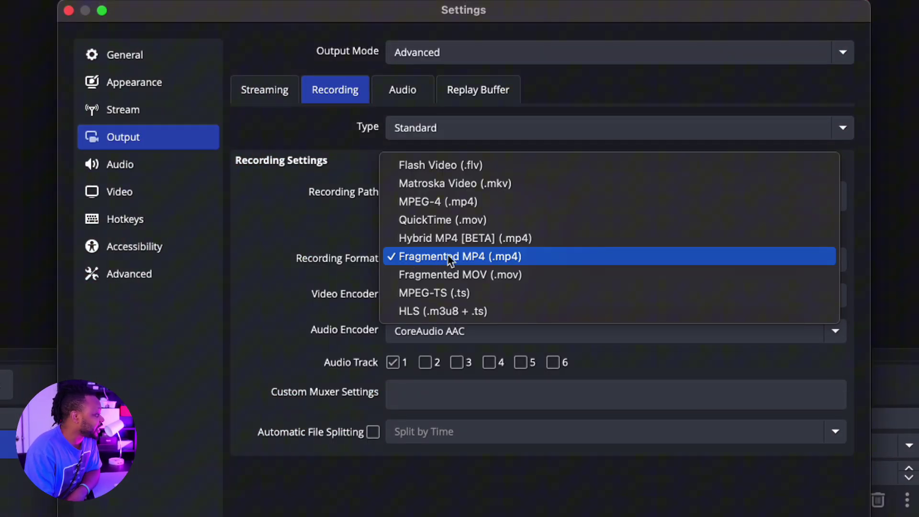
left_click(343, 252)
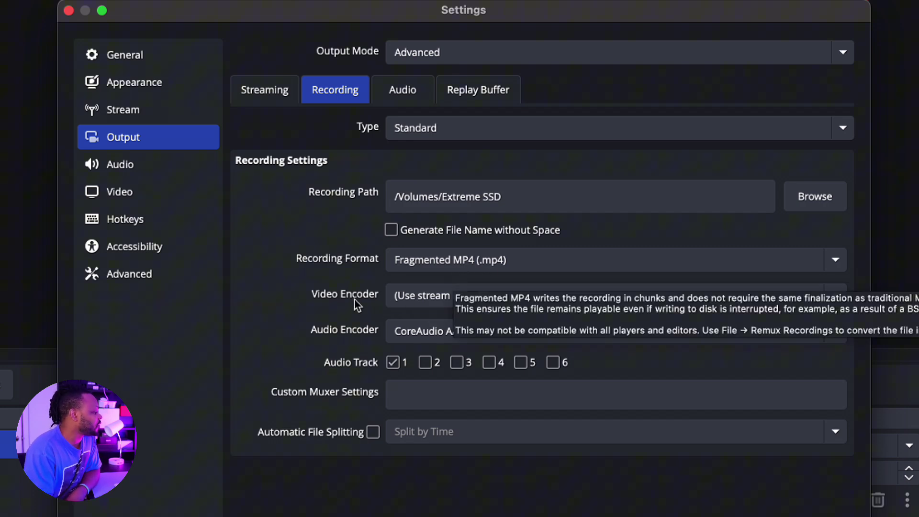
left_click(425, 297)
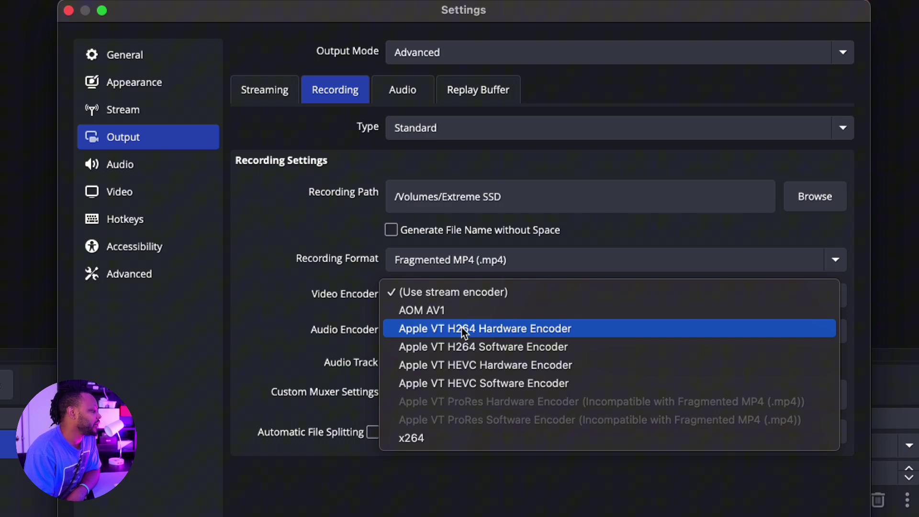
left_click(497, 330)
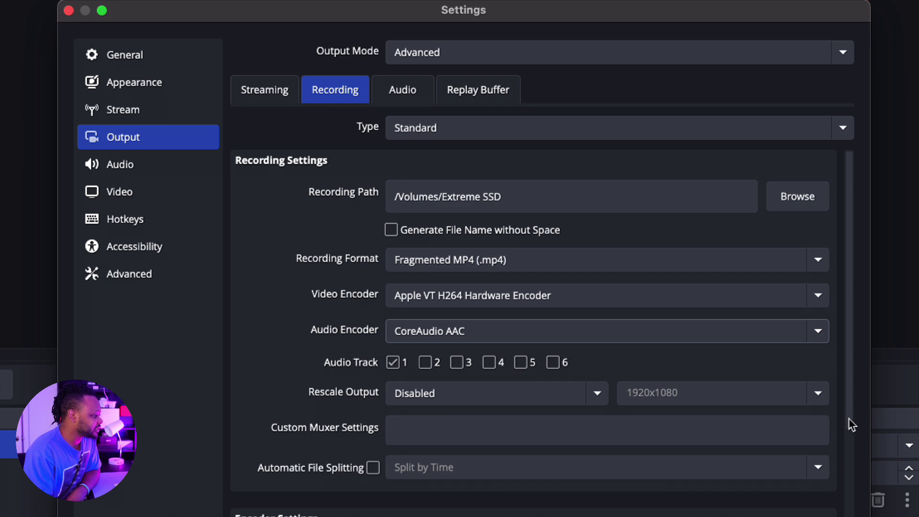
Keep CBR rate control and edit the 2500 Kbps bitrate to 10000.
scroll(852, 425, "down", 5)
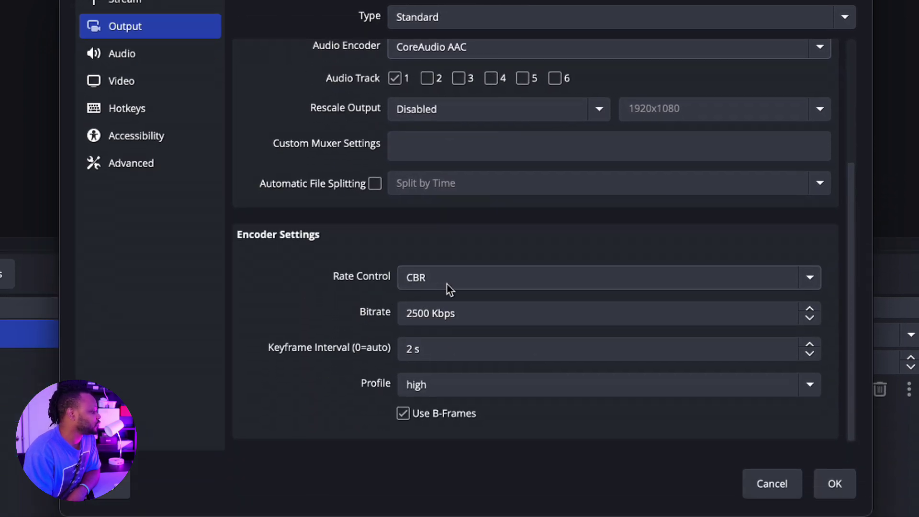
left_click(450, 287)
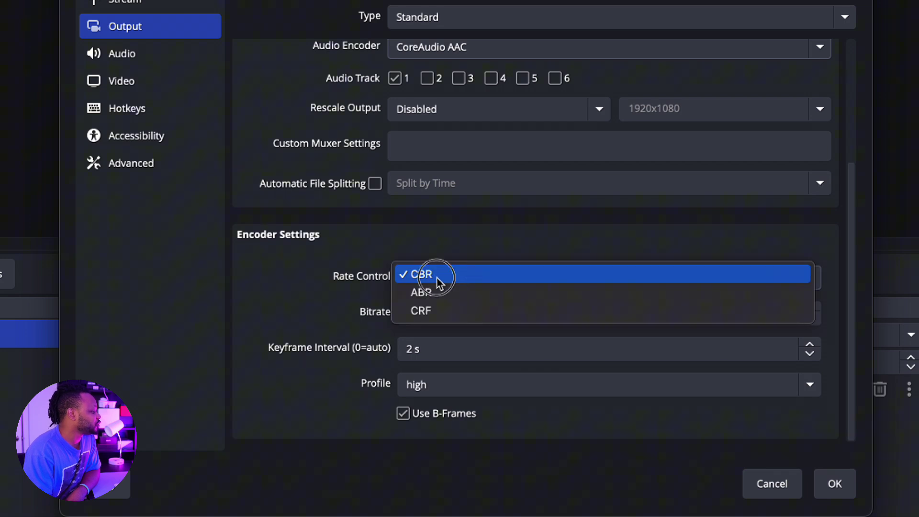
left_click(436, 277)
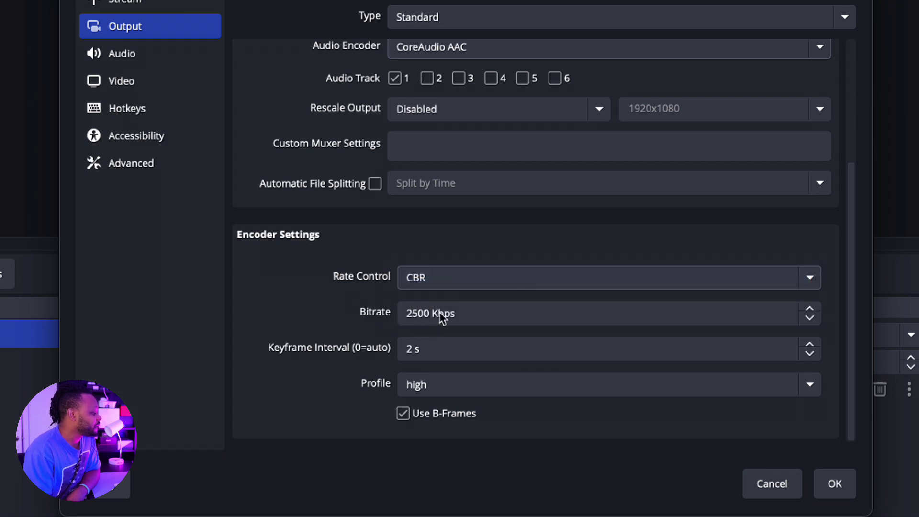
left_click(428, 317)
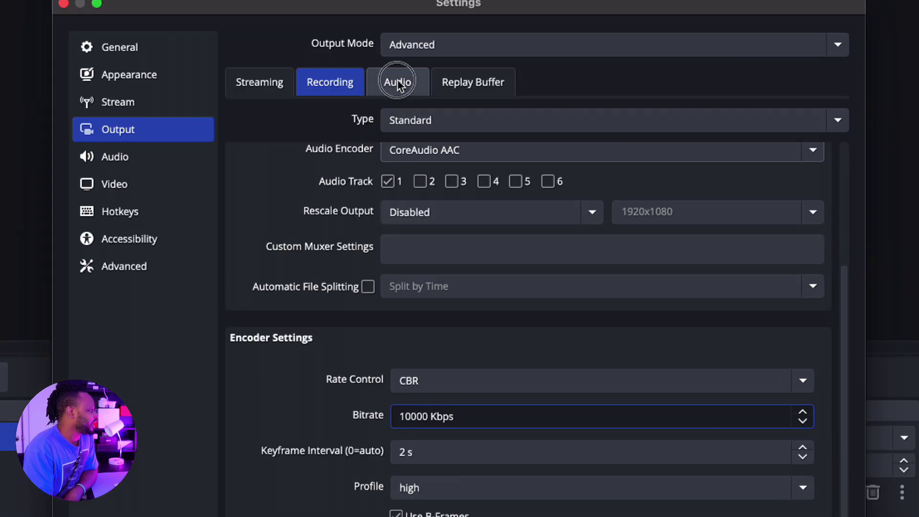
In the Audio tab, set Track 1 Audio Bitrate to 320, then change it to 256.
left_click(397, 82)
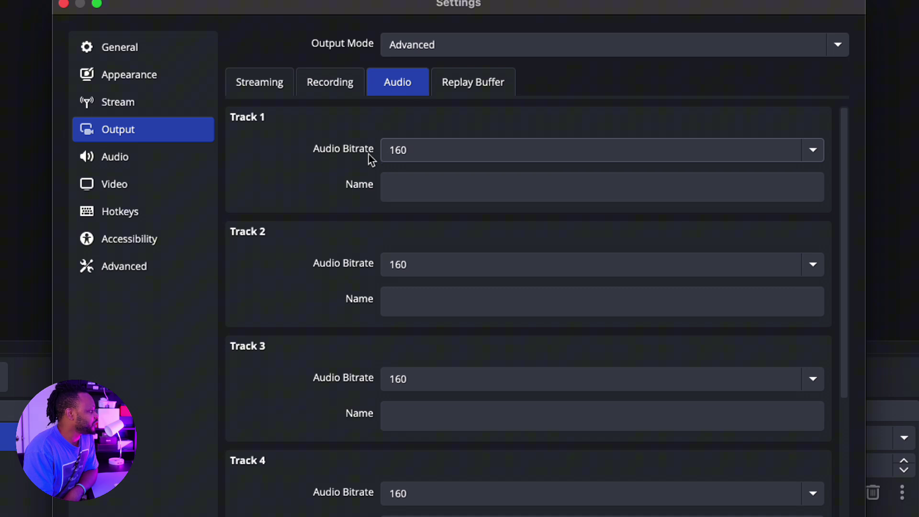
left_click(412, 153)
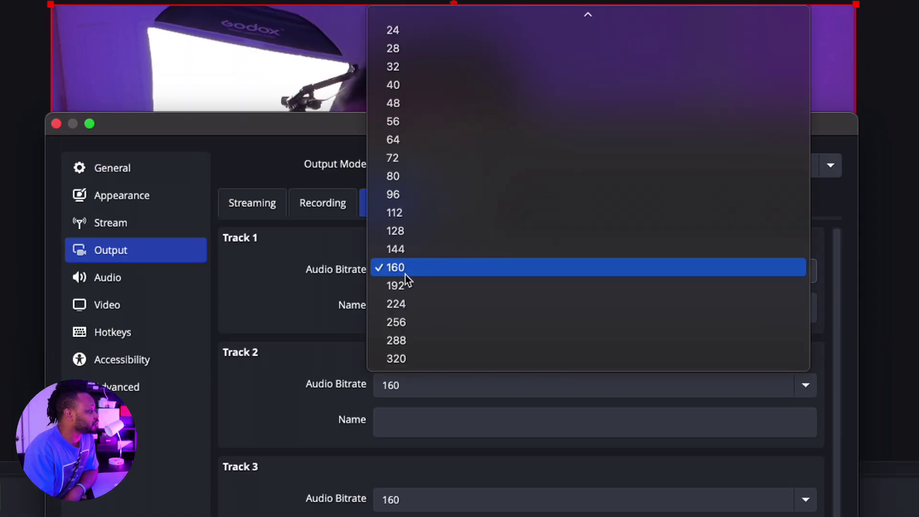
scroll(394, 356, "up", 1)
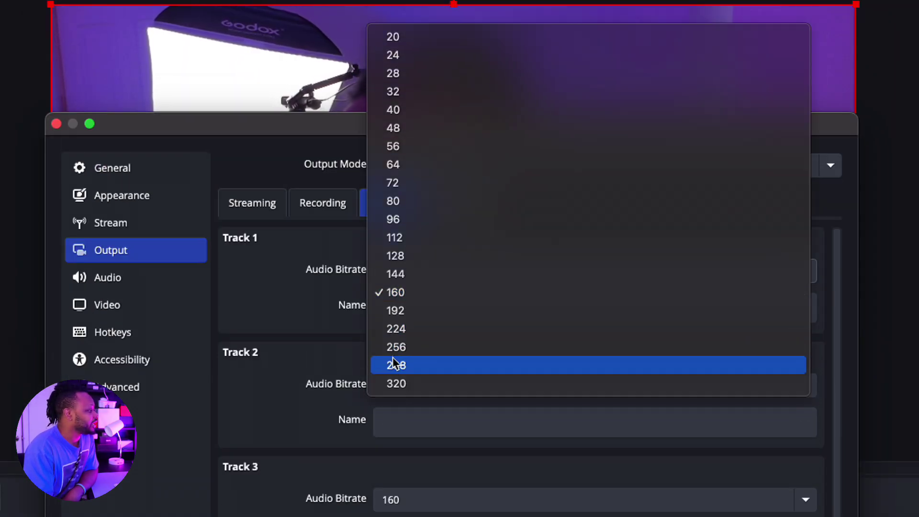
left_click(402, 385)
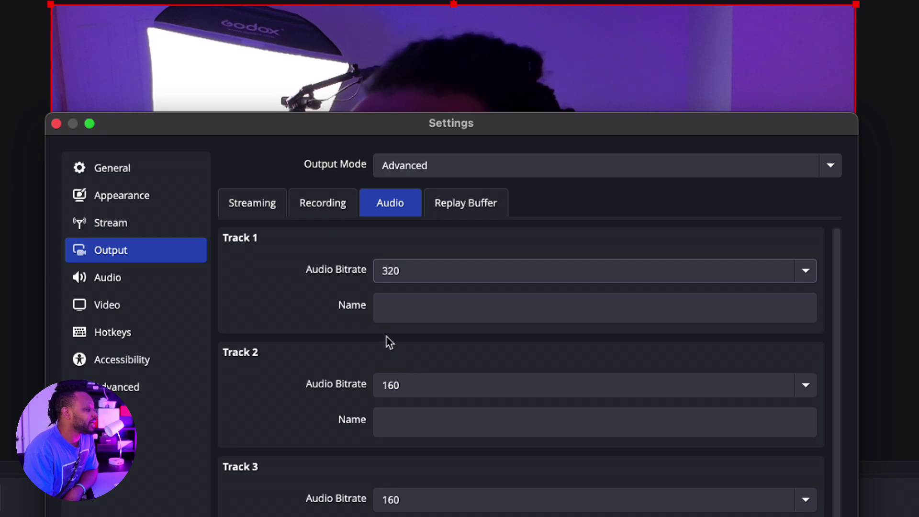
left_click(430, 267)
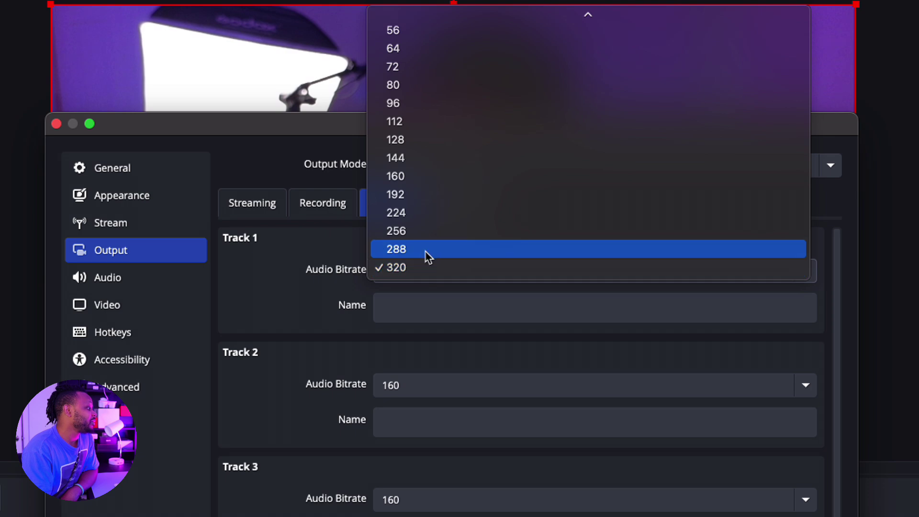
left_click(427, 232)
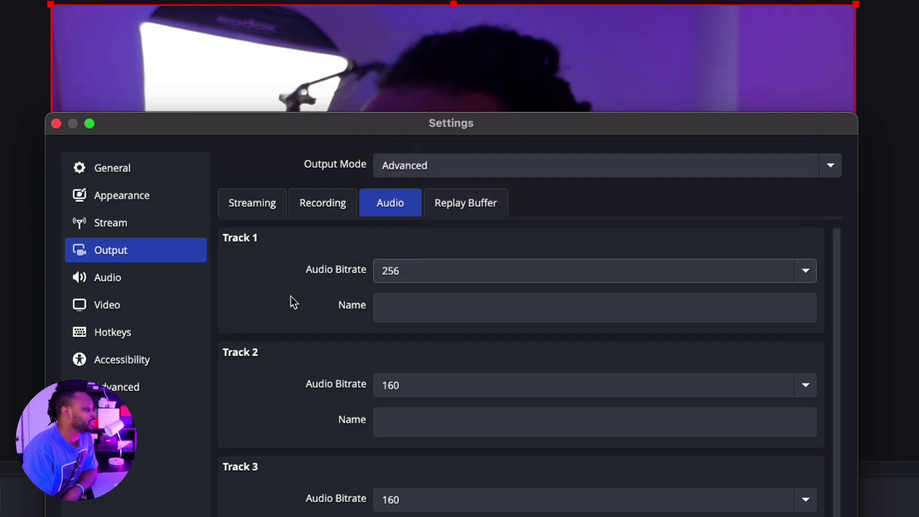
In Video settings, set Output (Scaled) Resolution to 1920x1080.
left_click(329, 209)
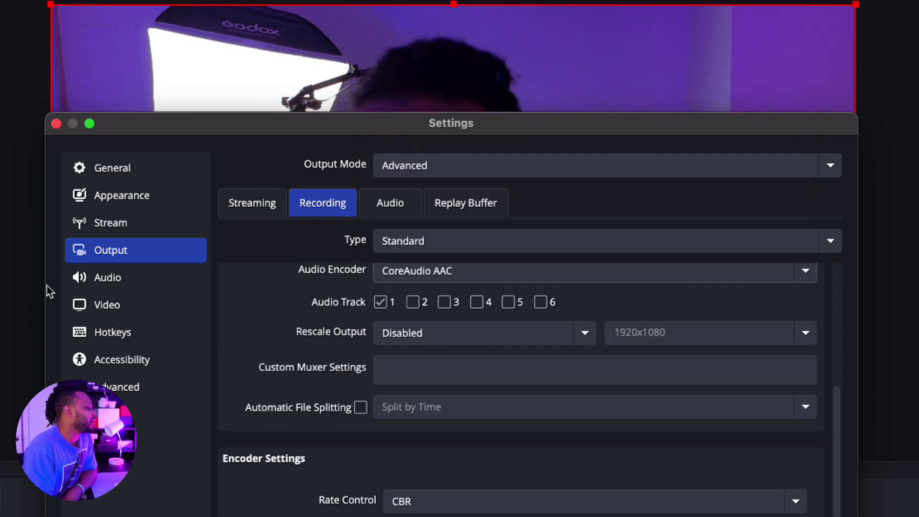
left_click(113, 305)
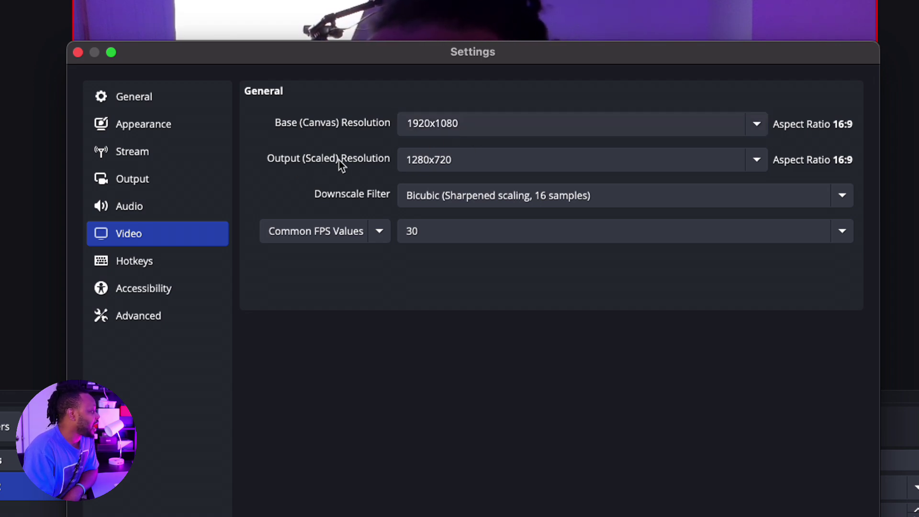
left_click(433, 164)
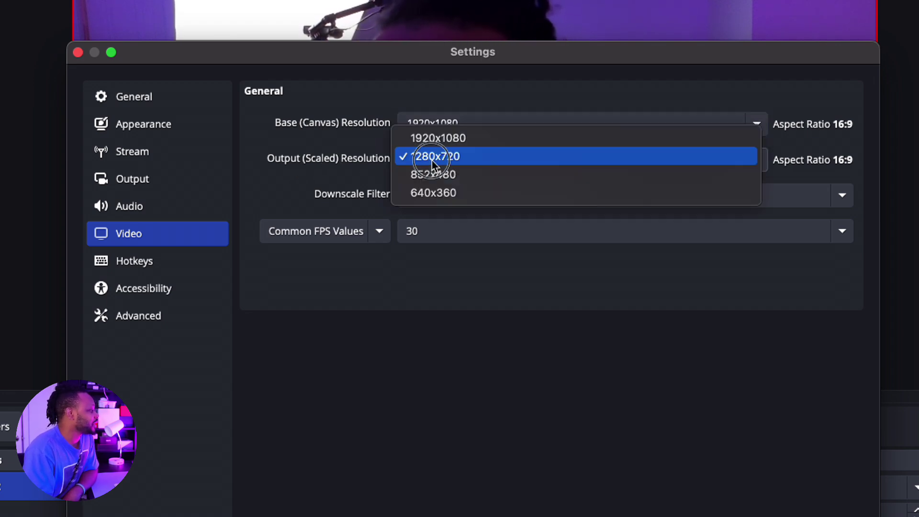
left_click(438, 139)
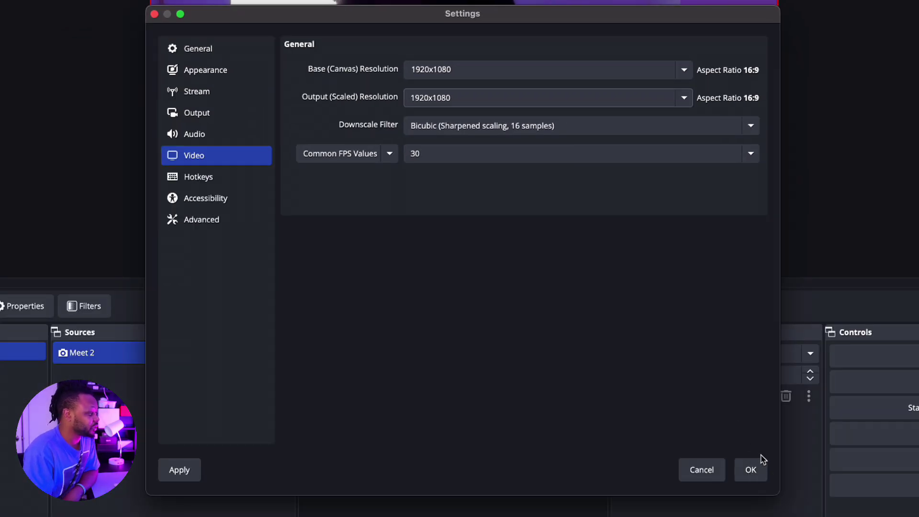
Confirm the changes with OK and close the Settings dialog.
left_click(761, 460)
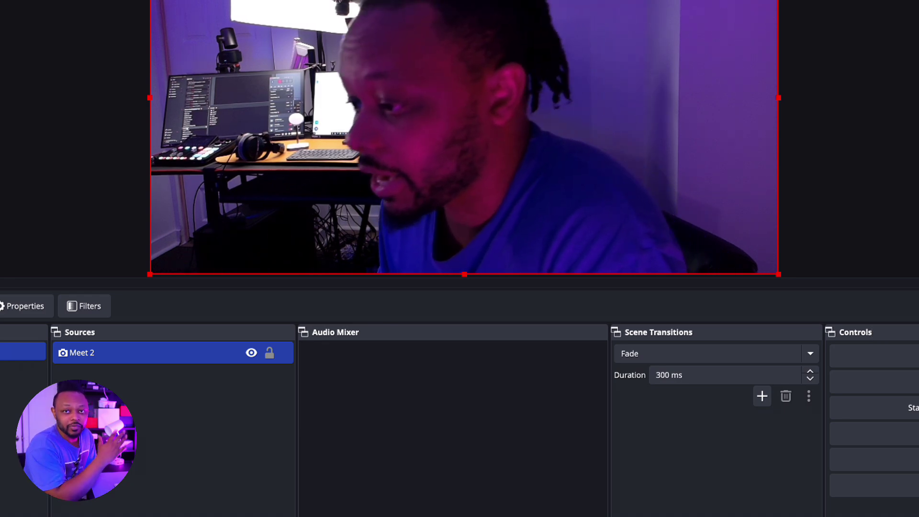